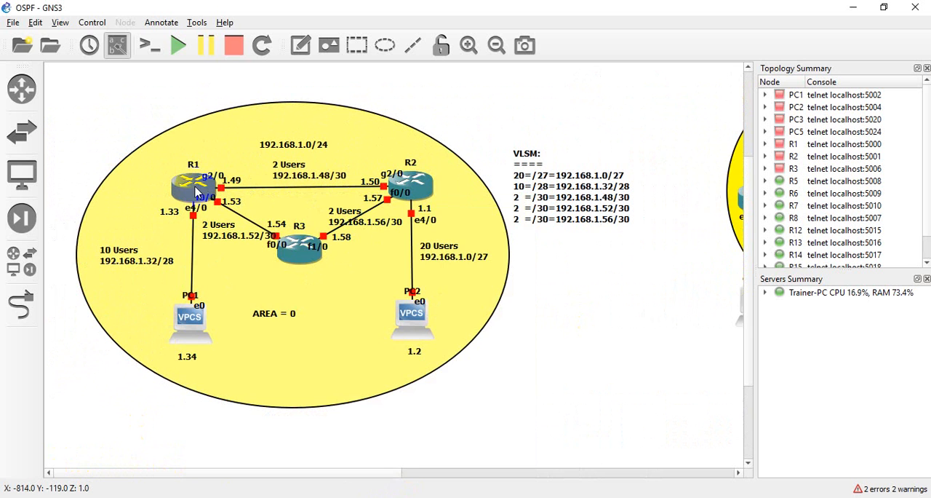
Examine the single-area OSPF topology around R1, R2 and R3, and the multi-area topology with Area 0, Area 1 and Area 2
{"action": "mouse_move", "coordinate": [195, 187]}
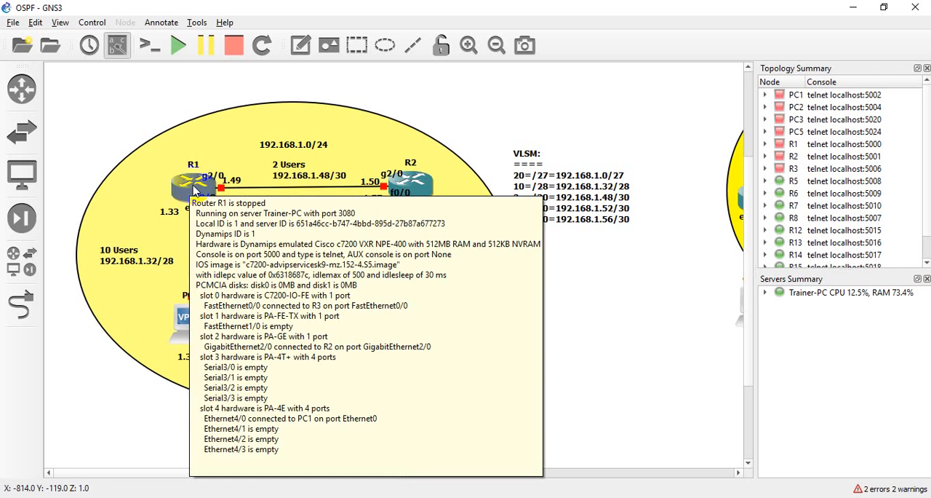
{"action": "mouse_move", "coordinate": [295, 249]}
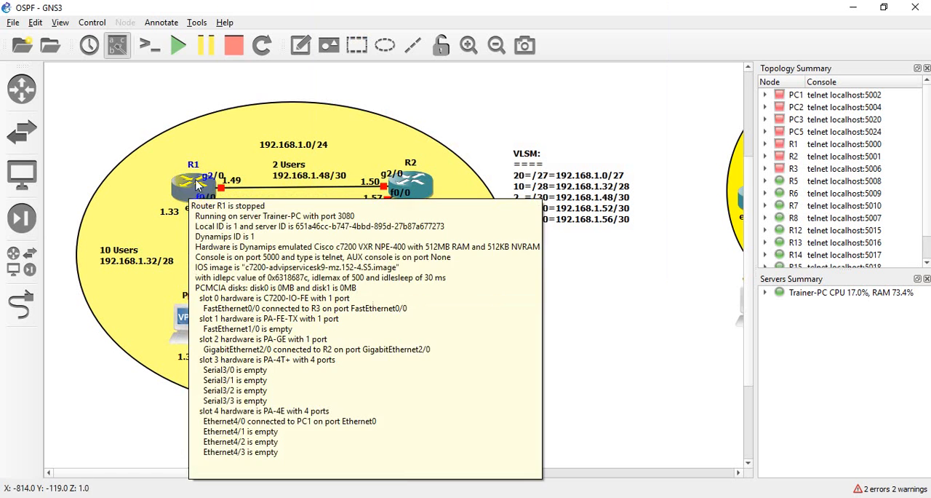
{"action": "mouse_move", "coordinate": [419, 190]}
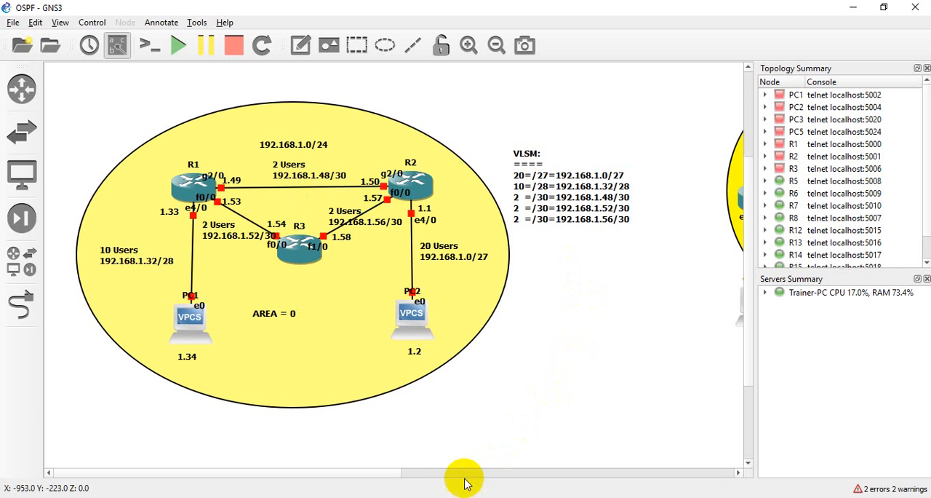
{"action": "left_click_drag", "start_coordinate": [383, 472], "coordinate": [613, 474]}
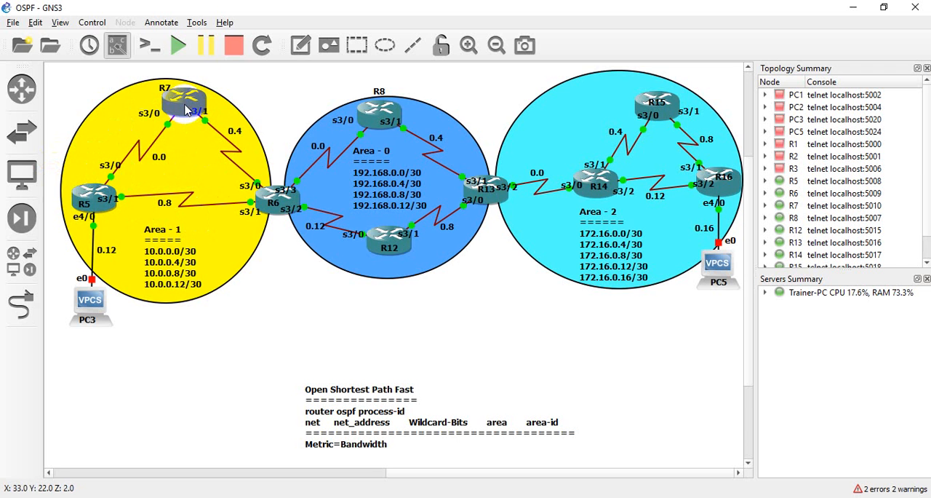
{"action": "mouse_move", "coordinate": [185, 109]}
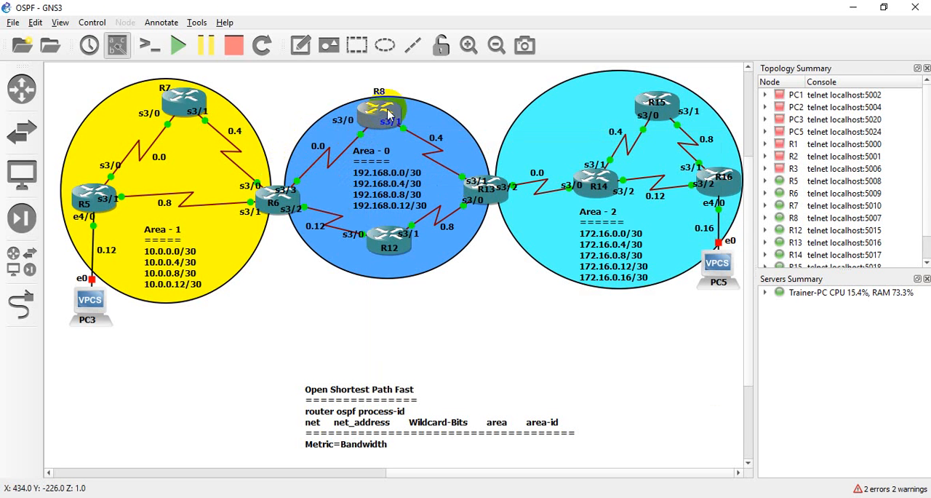
{"action": "mouse_move", "coordinate": [380, 116]}
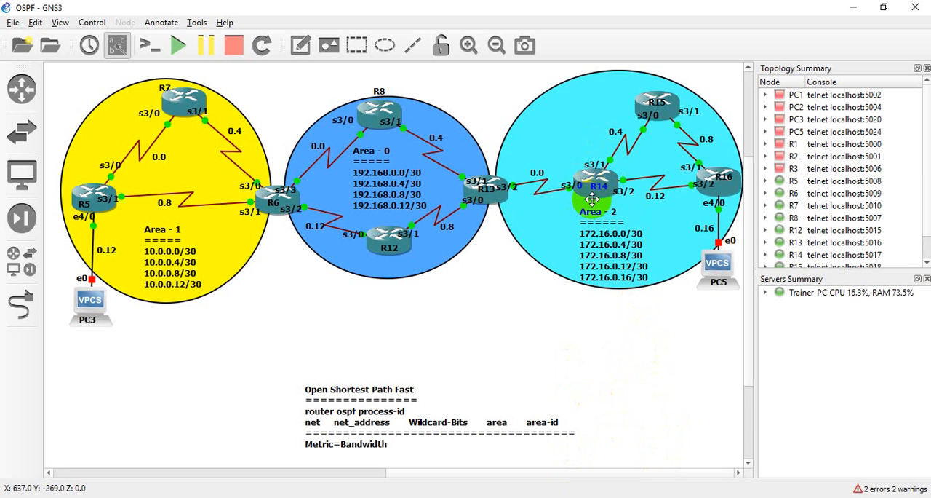
{"action": "mouse_move", "coordinate": [589, 180]}
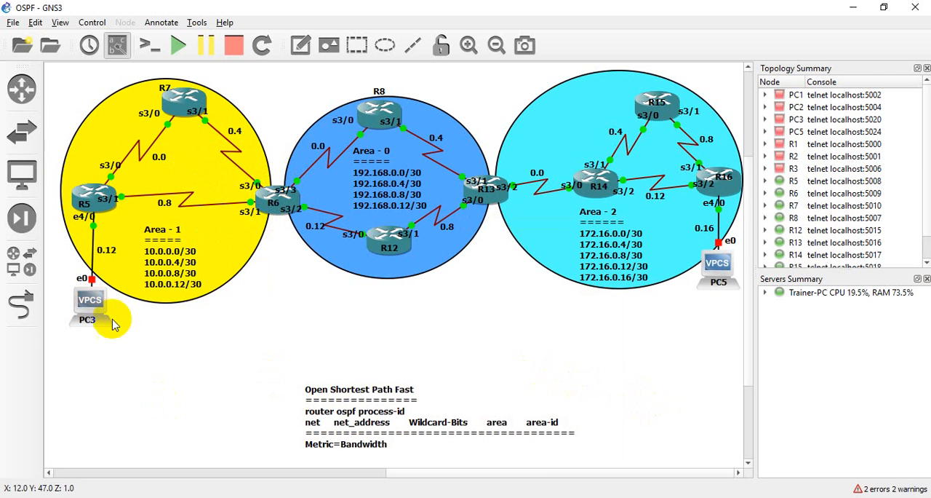
Add a c7200 router to the empty canvas space below the Area 2 circle
{"action": "left_click", "coordinate": [22, 89]}
{"action": "left_click", "coordinate": [57, 88]}
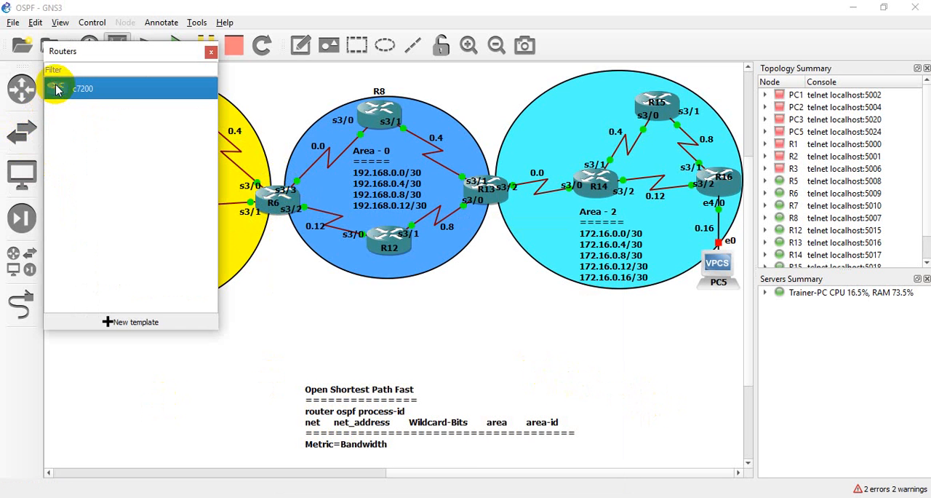
{"action": "left_click_drag", "start_coordinate": [57, 88], "coordinate": [611, 358]}
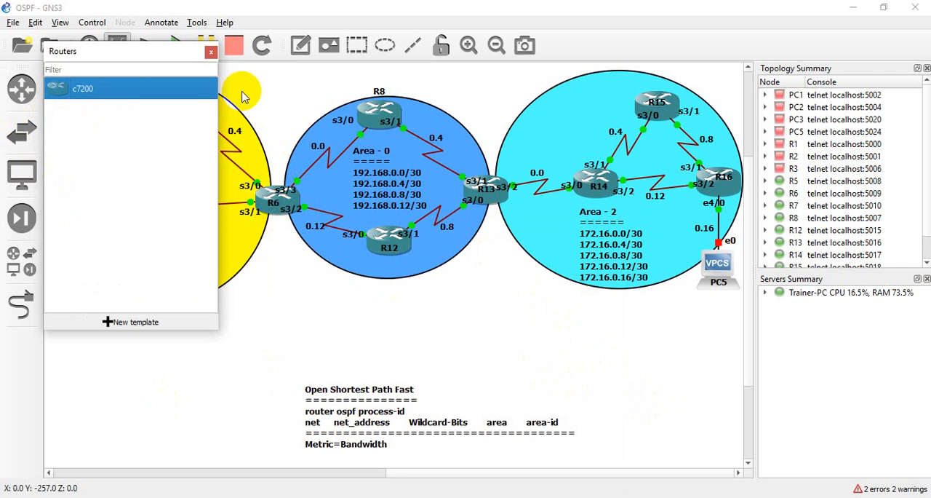
{"action": "left_click", "coordinate": [212, 53]}
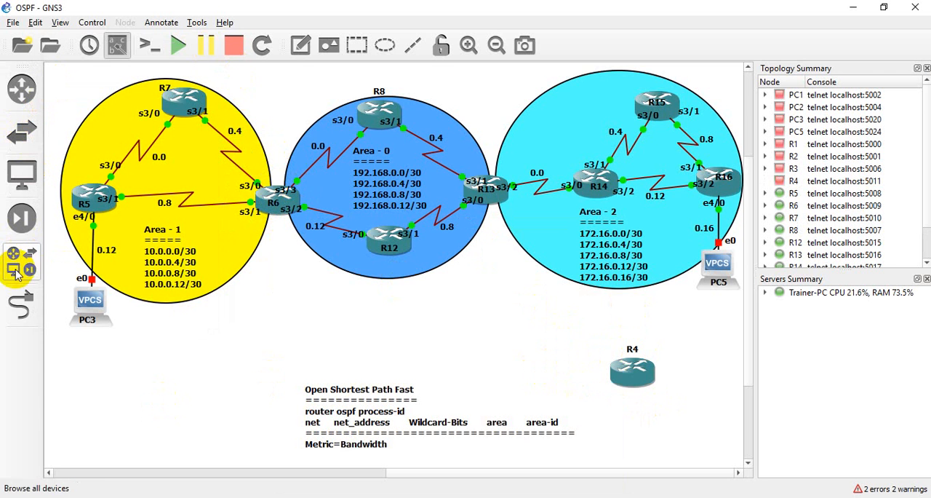
Link R14 in Area 2 to FastEthernet0/0 on the new router R4, using FastEthernet0/0 on R14
{"action": "left_click", "coordinate": [22, 304]}
{"action": "left_click", "coordinate": [350, 324]}
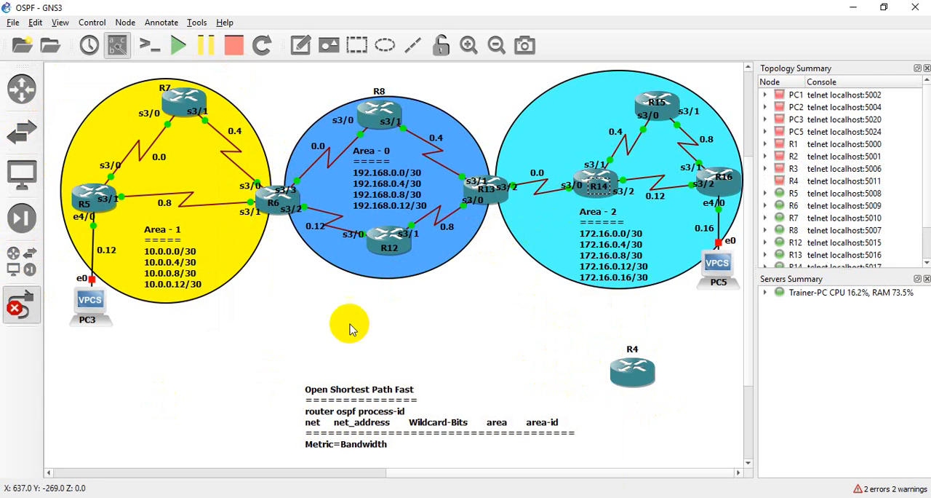
{"action": "left_click", "coordinate": [592, 194]}
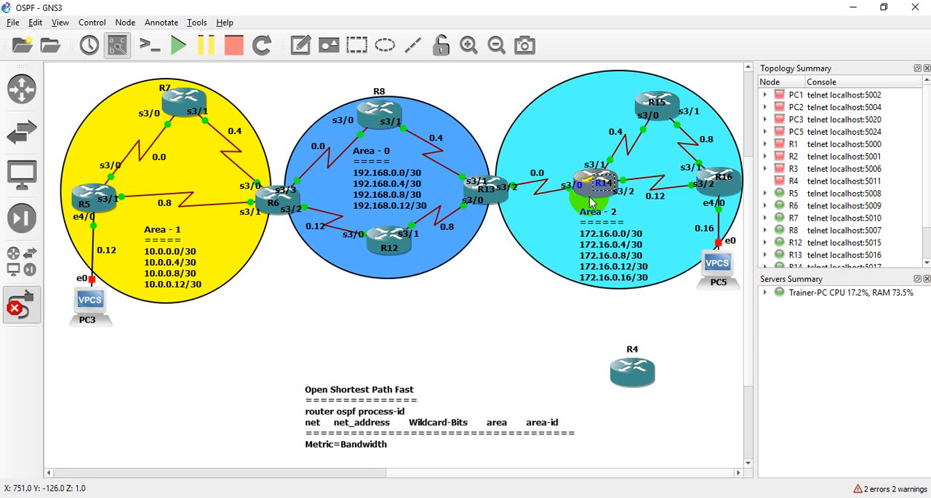
{"action": "left_click", "coordinate": [590, 202]}
{"action": "left_click", "coordinate": [599, 206]}
{"action": "left_click", "coordinate": [629, 373]}
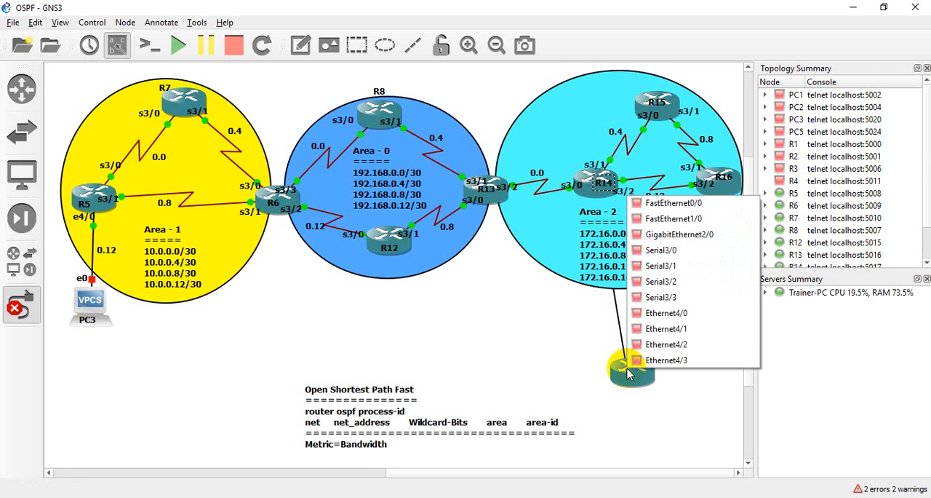
{"action": "left_click", "coordinate": [669, 204]}
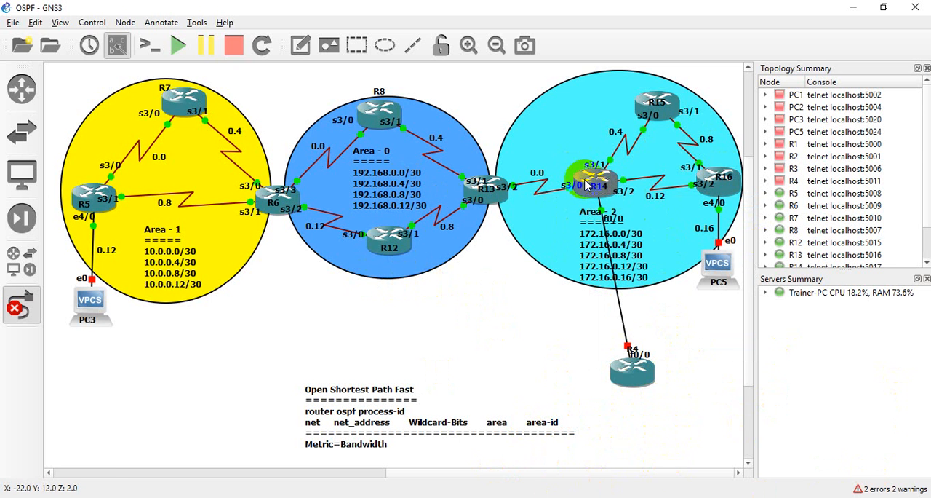
Delete the link between R14 and R4 and leave link mode
{"action": "mouse_move", "coordinate": [586, 181]}
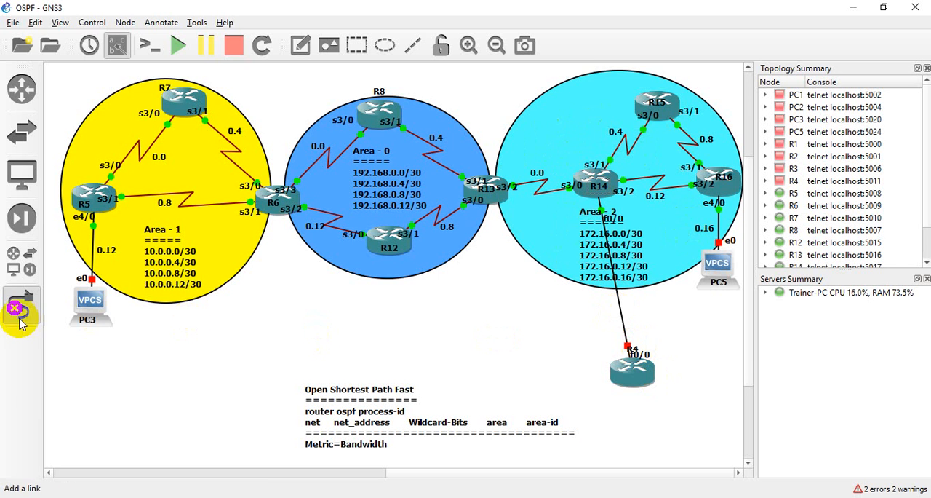
{"action": "right_click", "coordinate": [623, 332]}
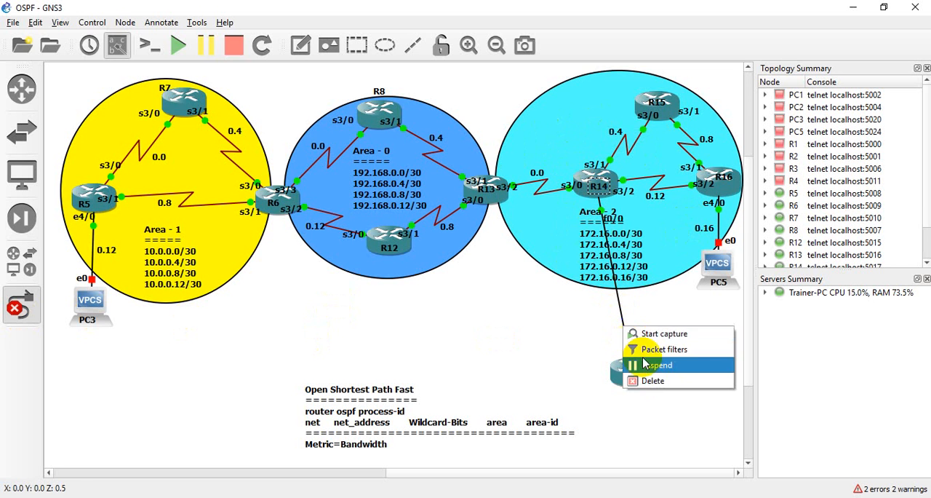
{"action": "left_click", "coordinate": [633, 322]}
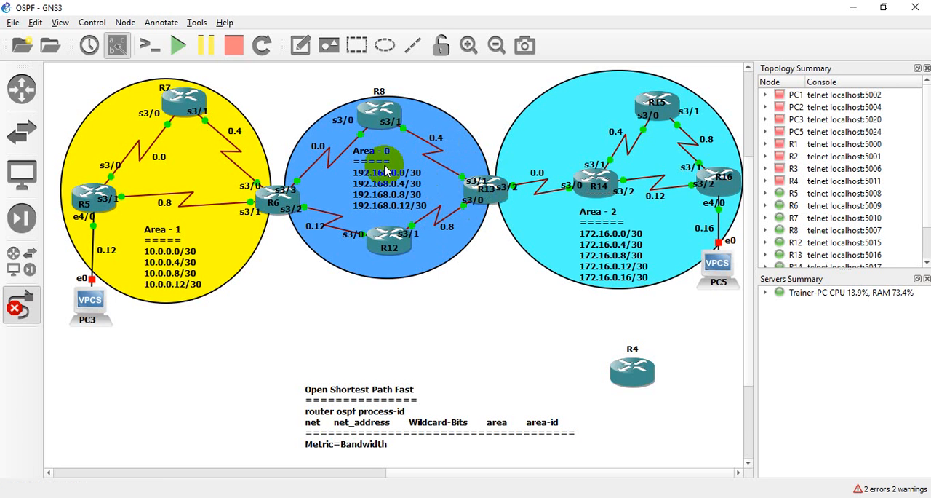
{"action": "left_click", "coordinate": [482, 322]}
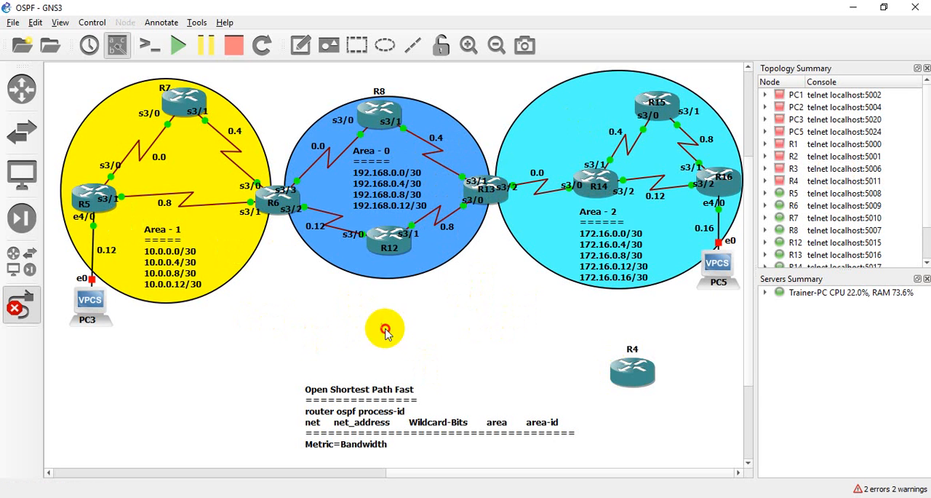
{"action": "left_click", "coordinate": [23, 300]}
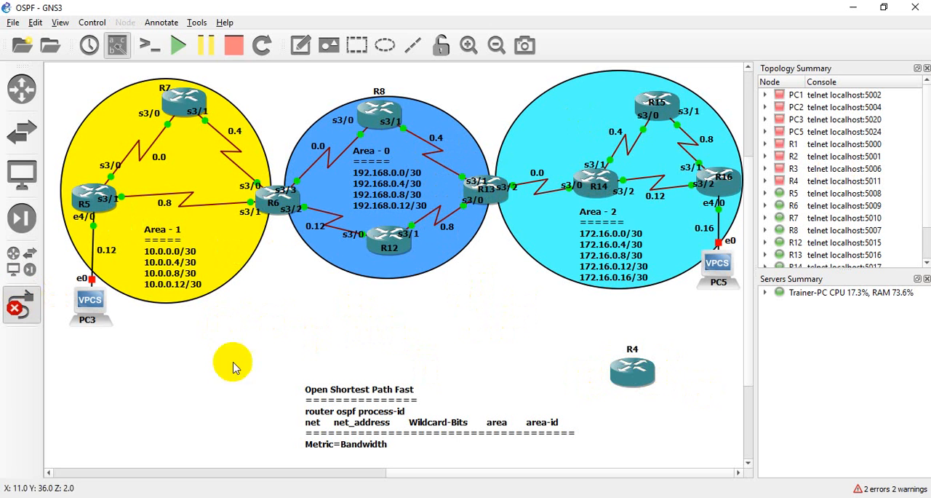
Make two duplicates of router R4 and spread the copies out below and beside it
{"action": "right_click", "coordinate": [625, 380]}
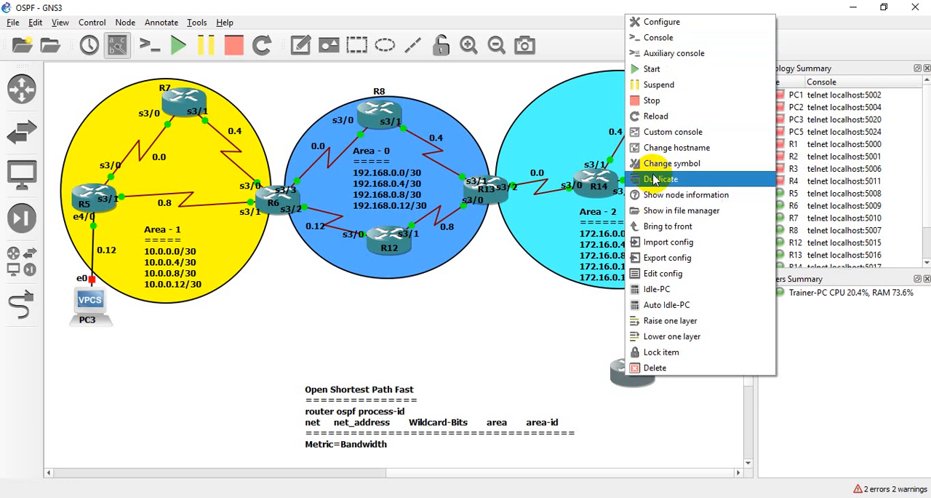
{"action": "left_click", "coordinate": [654, 180]}
{"action": "right_click", "coordinate": [638, 393]}
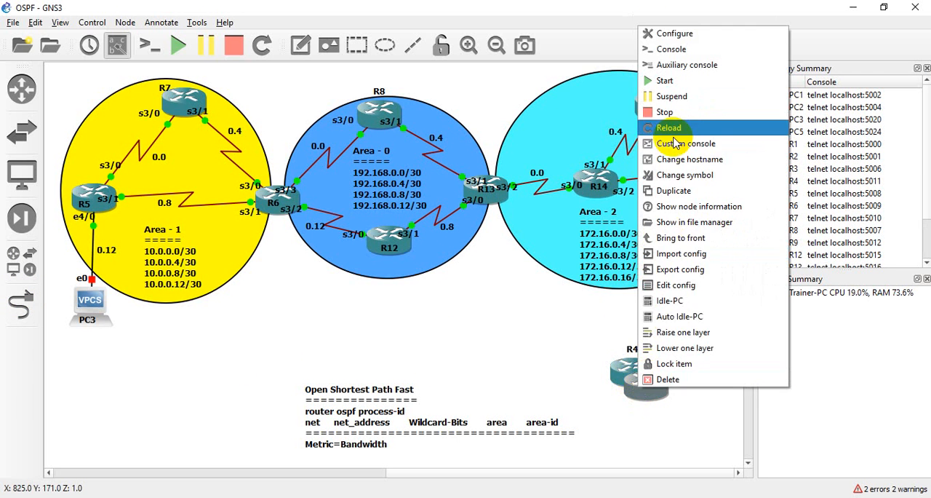
{"action": "left_click", "coordinate": [663, 200]}
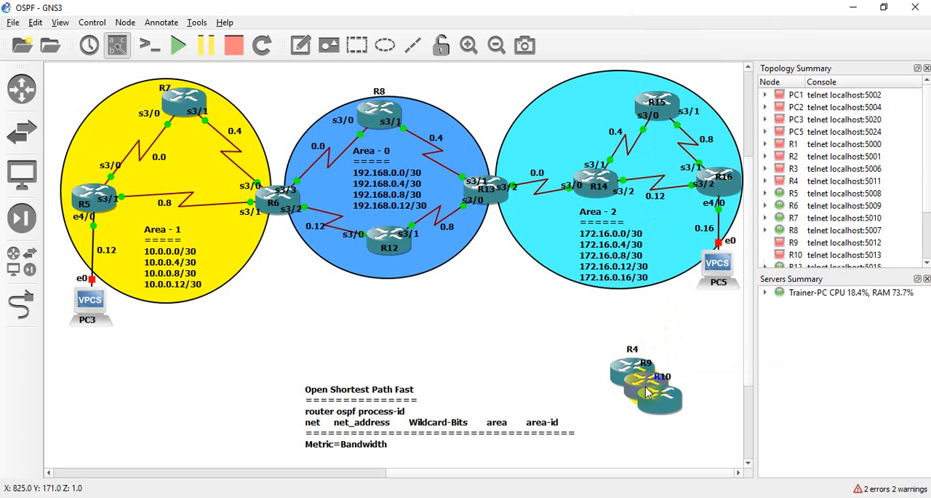
{"action": "left_click_drag", "start_coordinate": [646, 396], "coordinate": [620, 445]}
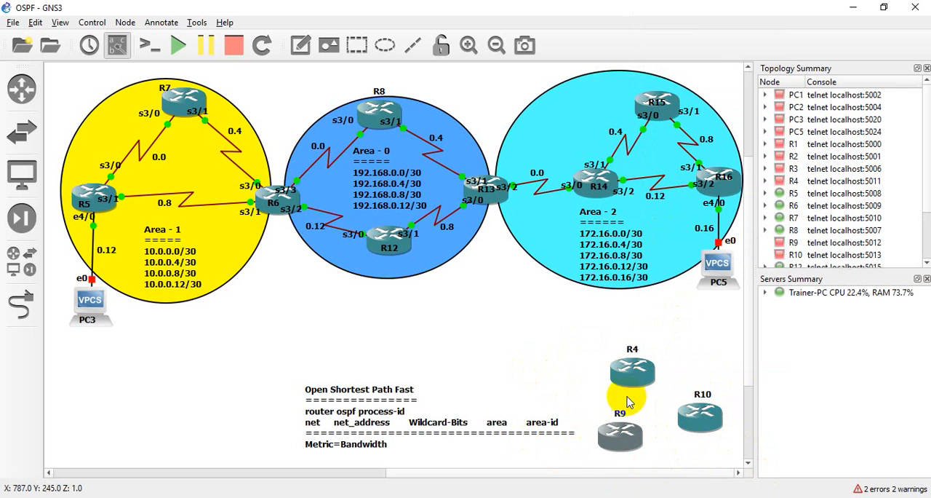
{"action": "left_click_drag", "start_coordinate": [532, 321], "coordinate": [737, 465]}
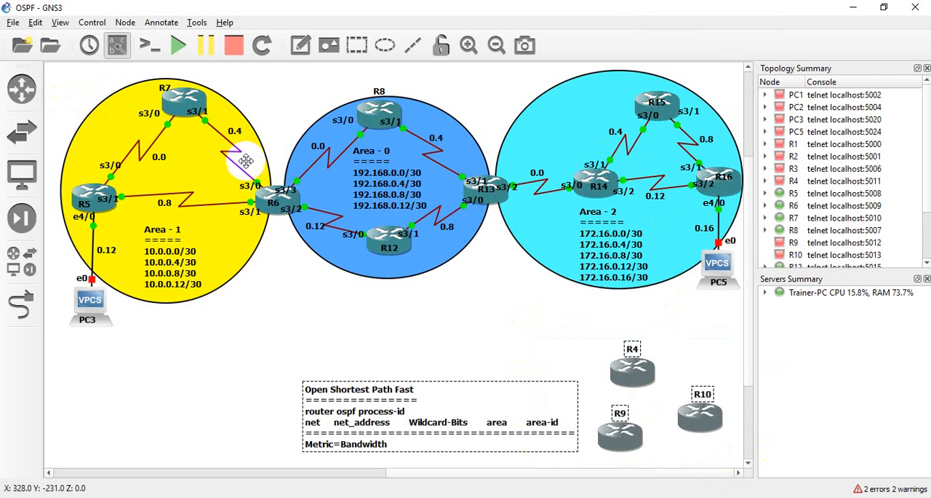
{"action": "left_click", "coordinate": [615, 251]}
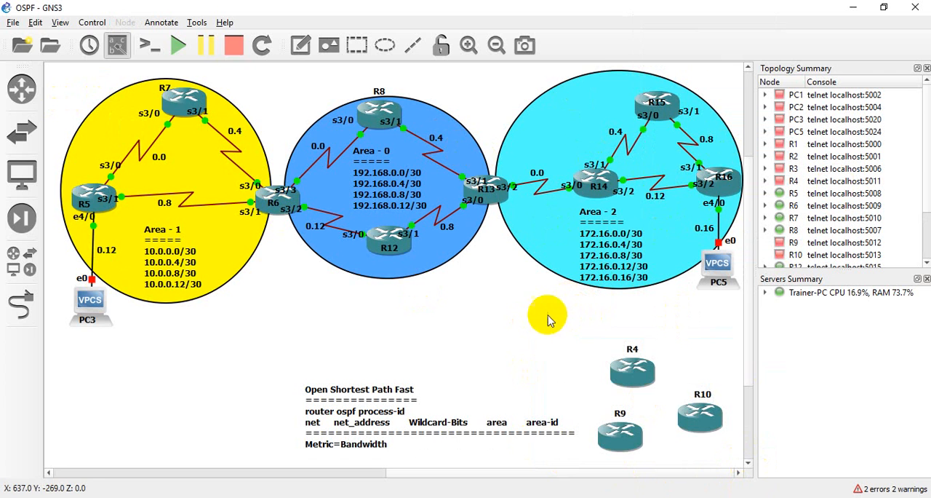
{"action": "left_click_drag", "start_coordinate": [536, 321], "coordinate": [753, 459]}
{"action": "left_click", "coordinate": [560, 342]}
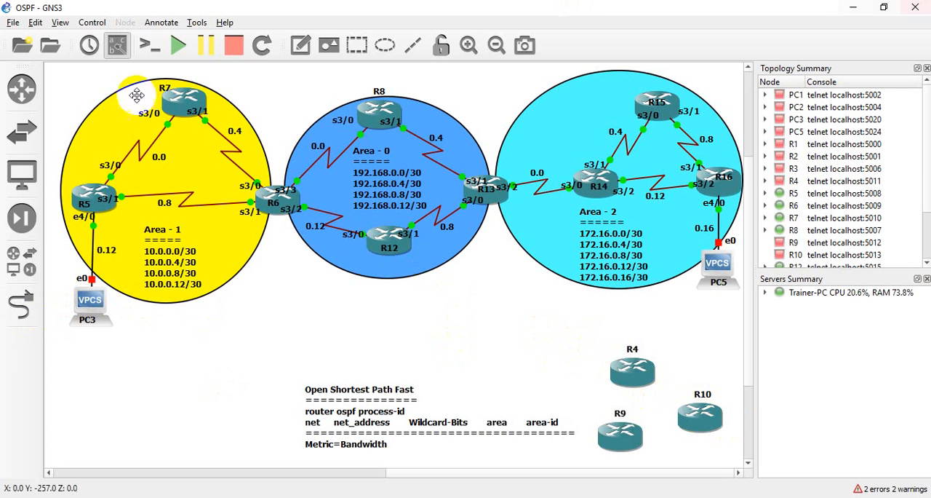
Link GigabitEthernet2/0 on R4 to GigabitEthernet2/0 on R12 in Area 0
{"action": "left_click", "coordinate": [16, 306]}
{"action": "left_click", "coordinate": [618, 358]}
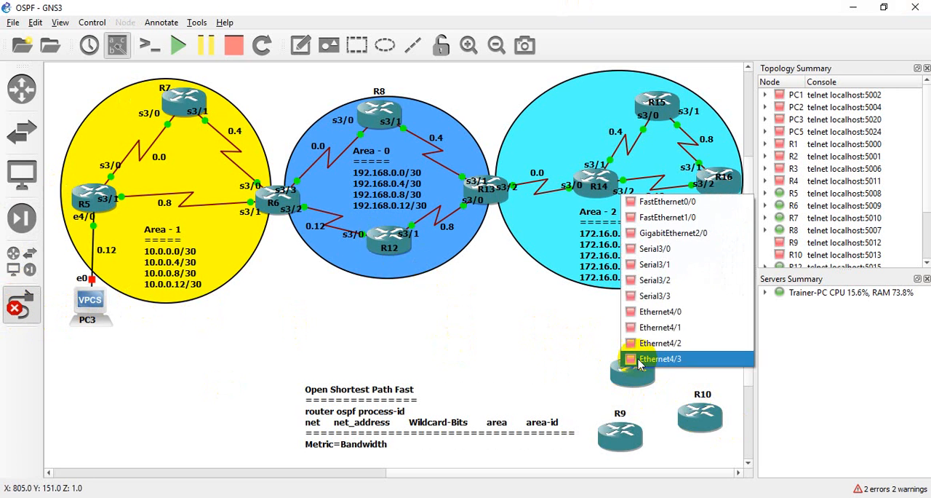
{"action": "left_click", "coordinate": [641, 233]}
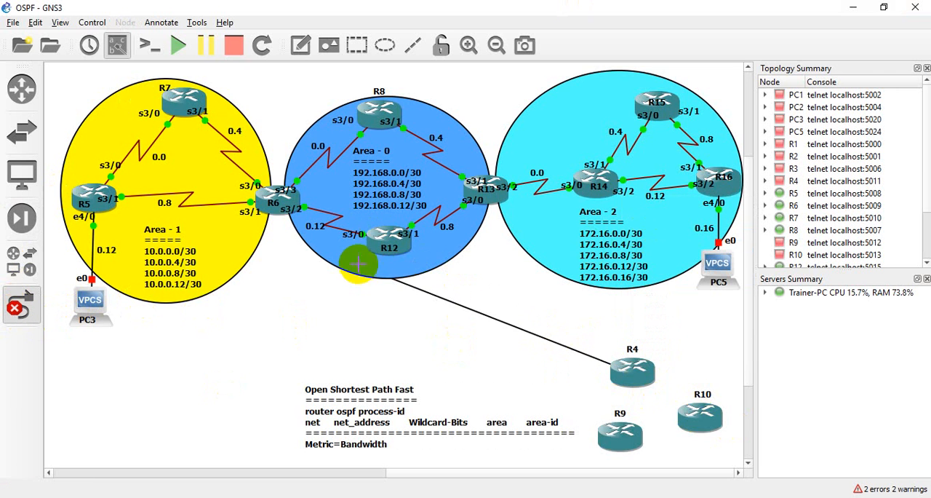
{"action": "left_click", "coordinate": [407, 250]}
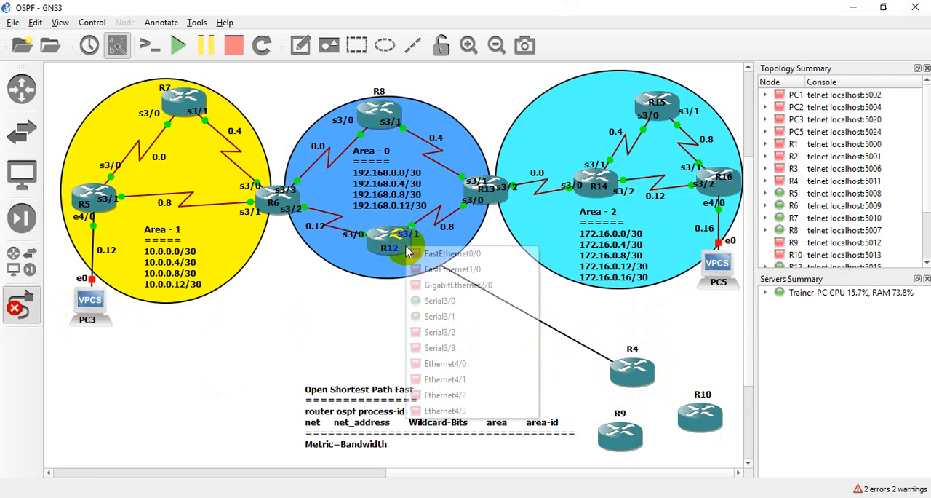
{"action": "left_click", "coordinate": [448, 284]}
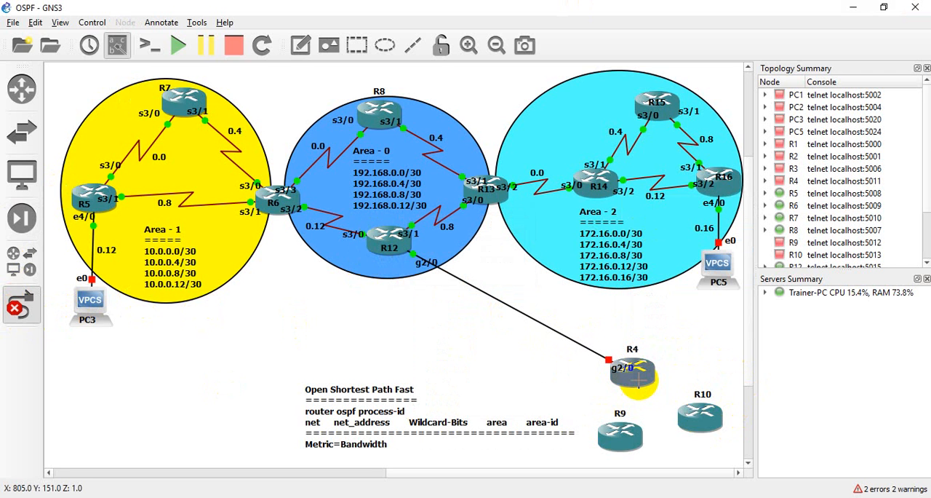
{"action": "mouse_move", "coordinate": [638, 377]}
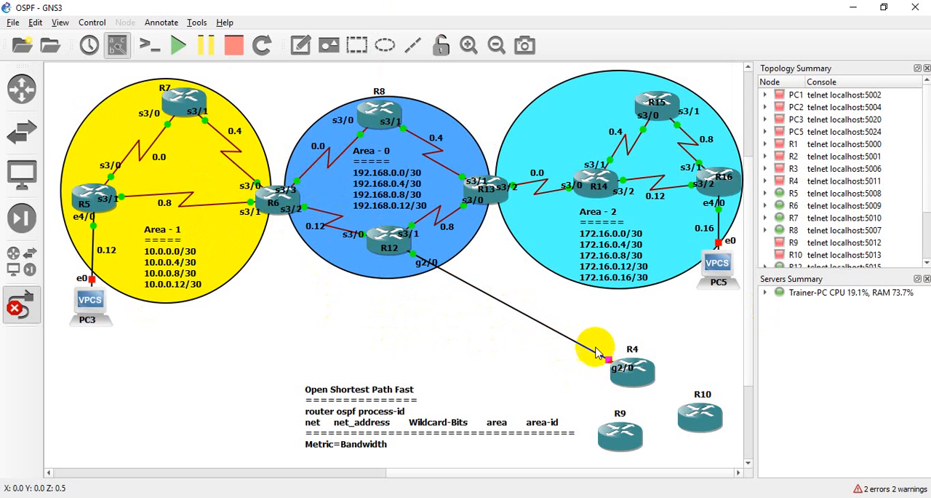
{"action": "left_click_drag", "start_coordinate": [557, 304], "coordinate": [749, 469]}
{"action": "left_click", "coordinate": [699, 339]}
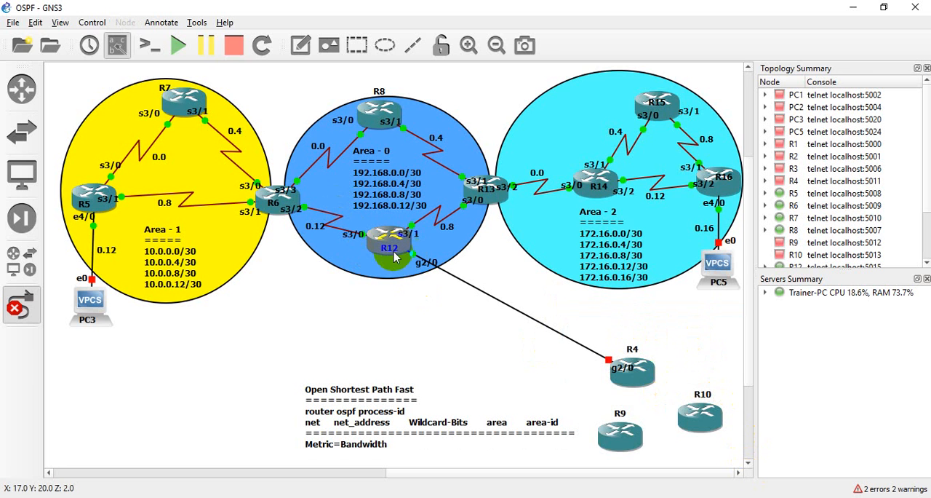
{"action": "mouse_move", "coordinate": [386, 254]}
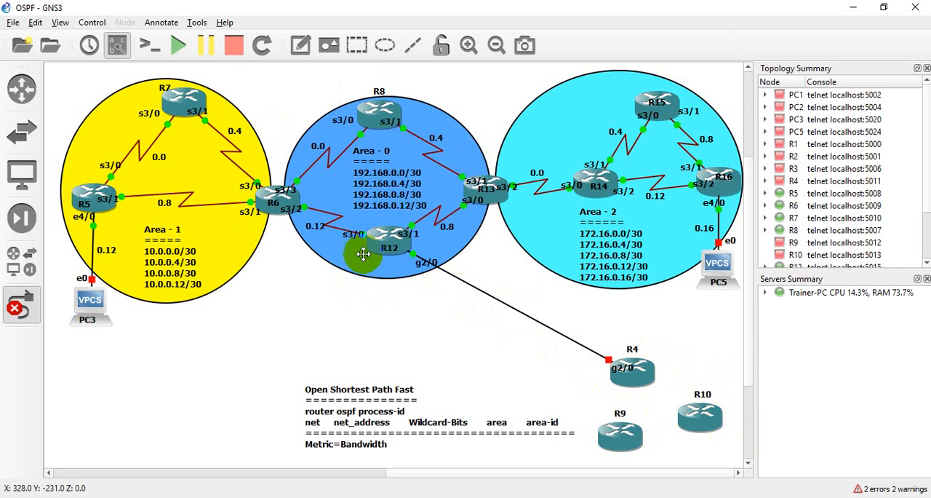
{"action": "left_click", "coordinate": [381, 249]}
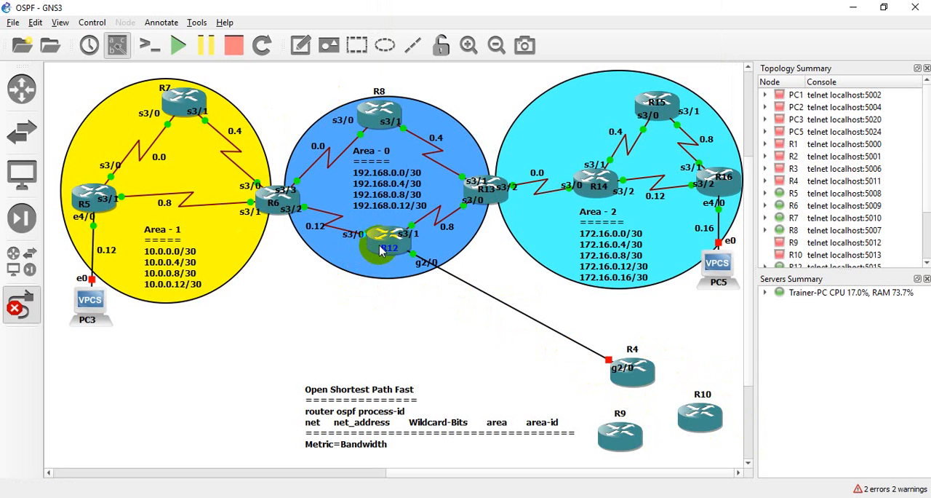
{"action": "left_click", "coordinate": [279, 198]}
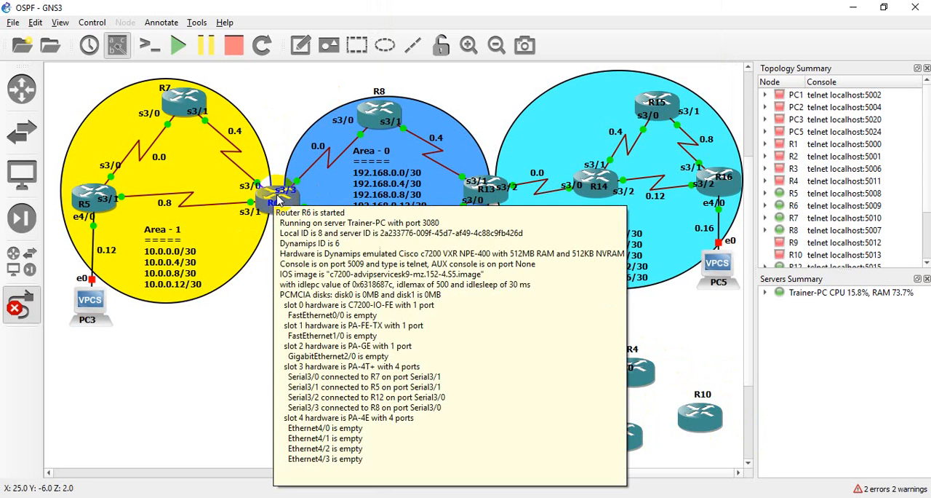
{"action": "left_click", "coordinate": [181, 102]}
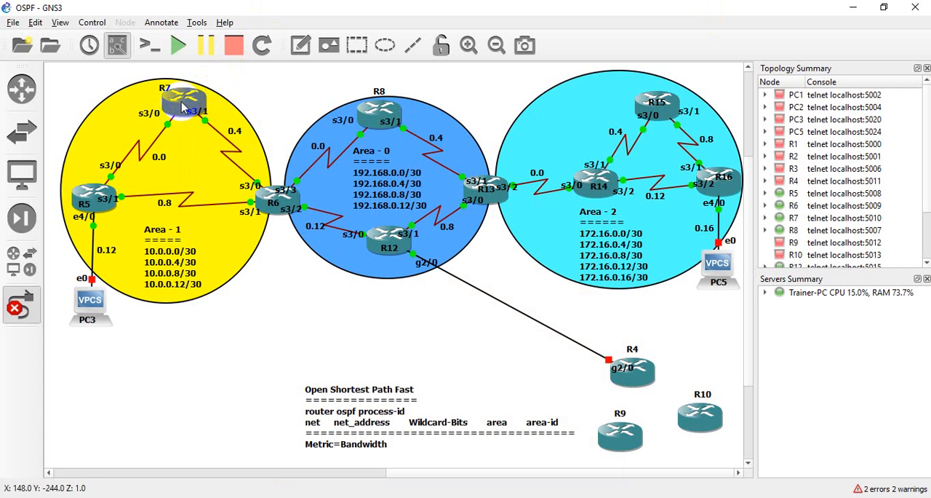
{"action": "left_click", "coordinate": [191, 169]}
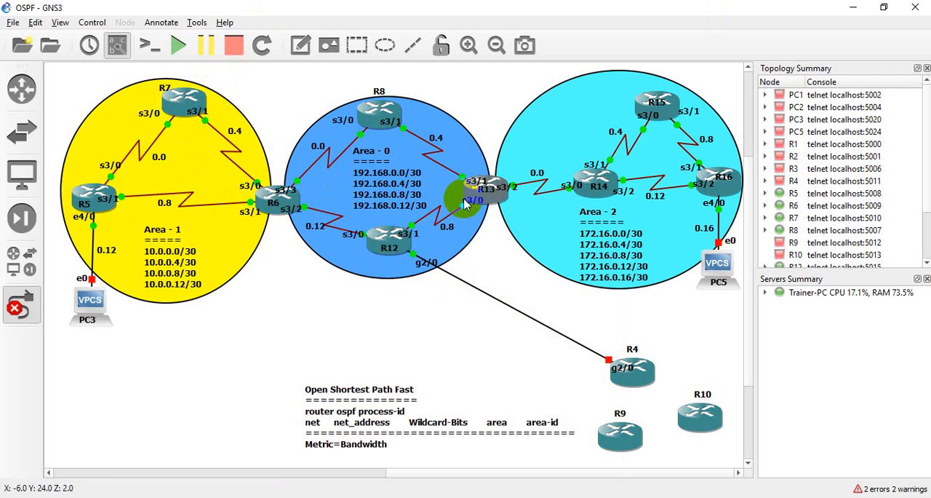
{"action": "left_click", "coordinate": [491, 196]}
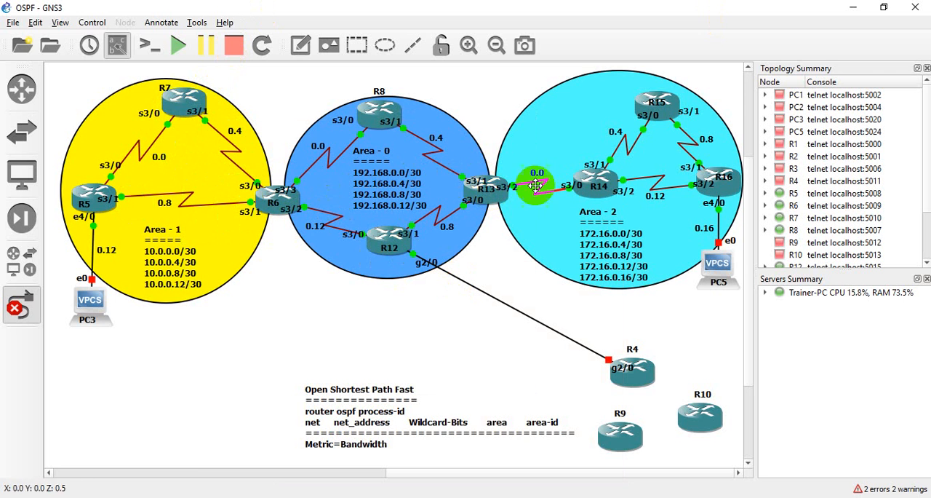
{"action": "left_click", "coordinate": [387, 234]}
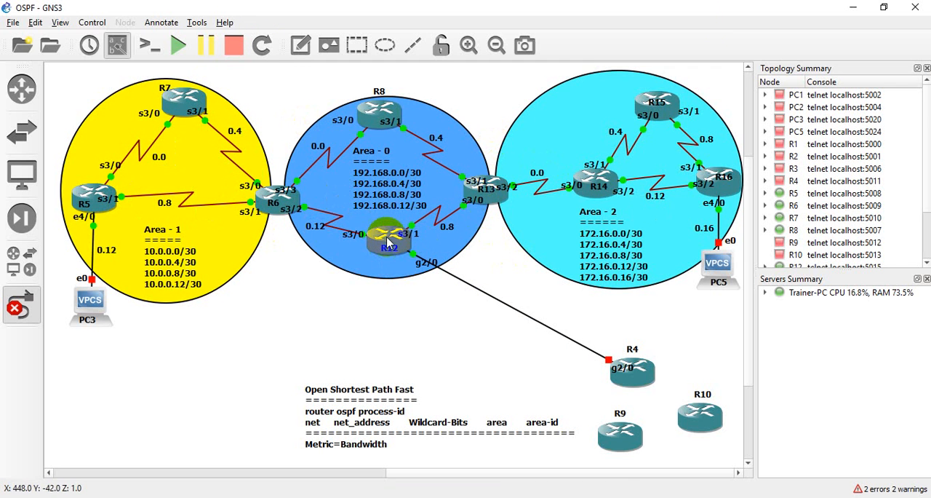
{"action": "left_click", "coordinate": [386, 243]}
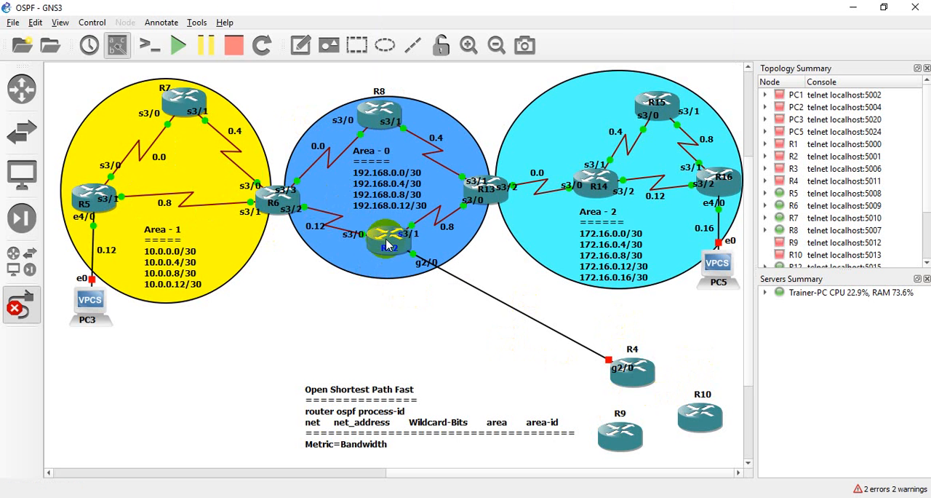
{"action": "left_click", "coordinate": [282, 223]}
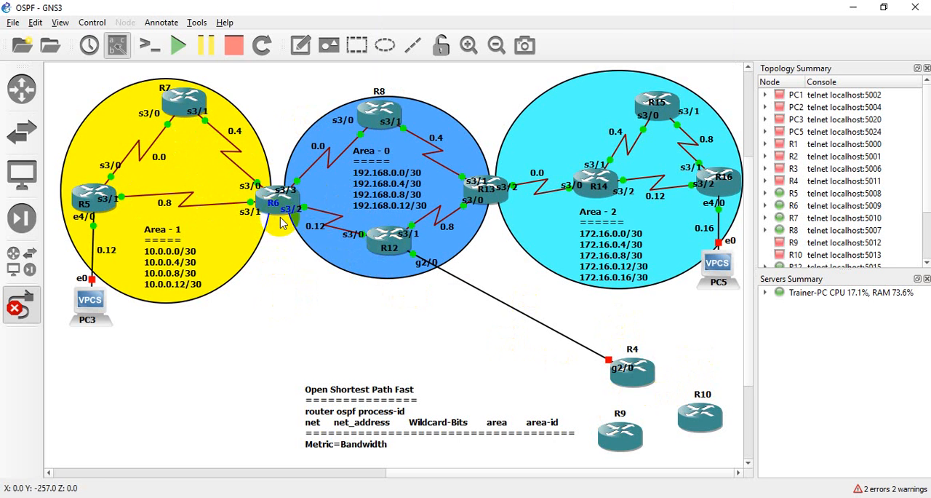
{"action": "left_click", "coordinate": [311, 193]}
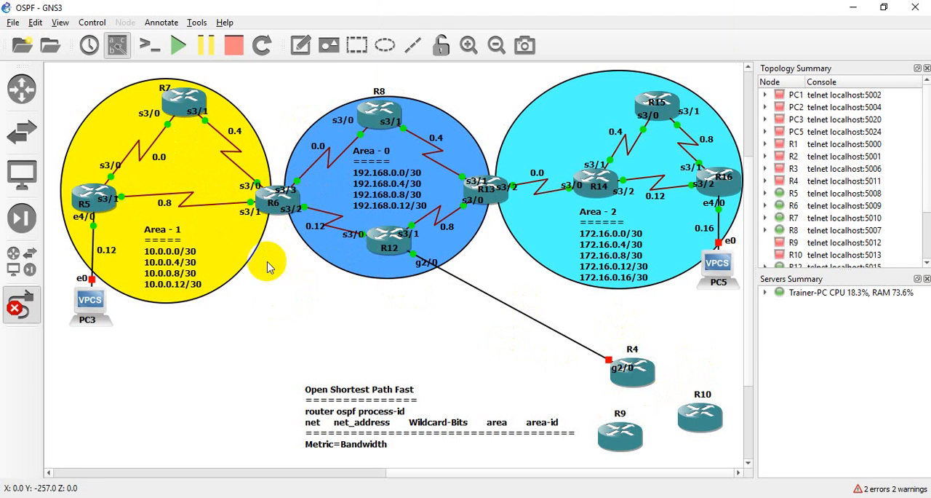
Add a text note reading ABR on the canvas just below router R6, between Area 1 and Area 0
{"action": "left_click", "coordinate": [299, 46]}
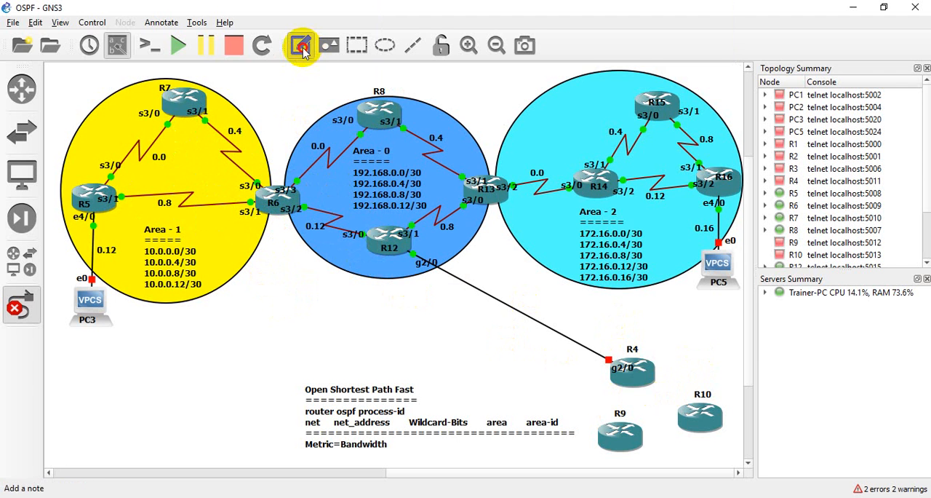
{"action": "left_click", "coordinate": [266, 264]}
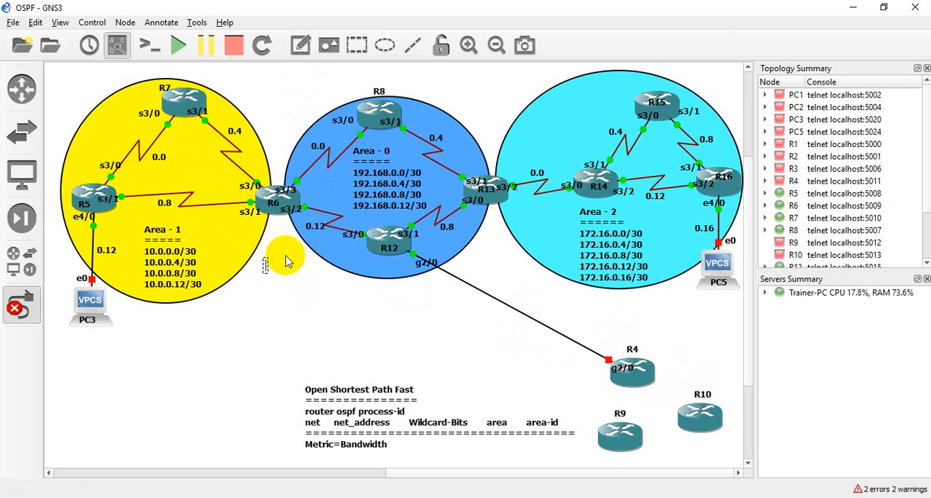
{"action": "type", "text": "ABR"}
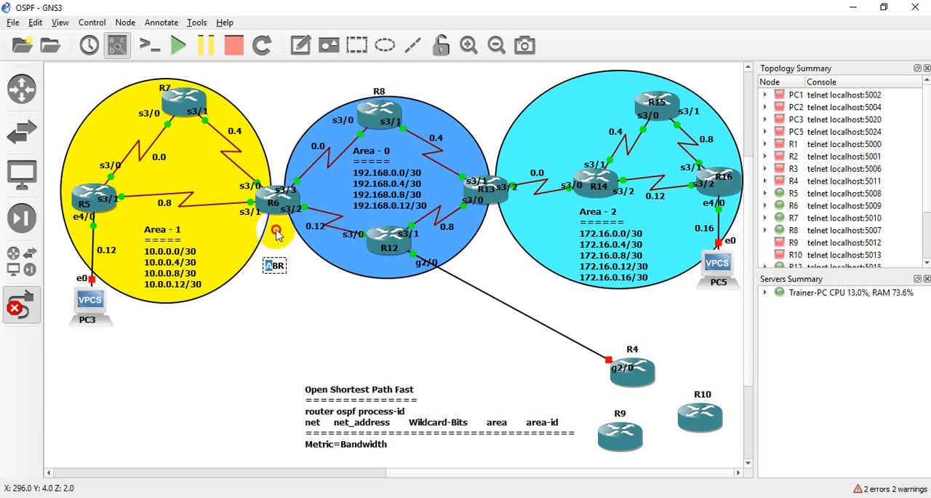
{"action": "left_click", "coordinate": [322, 344]}
Duplicate the ABR note, placing one copy directly under R13 and the original directly under R6
{"action": "right_click", "coordinate": [276, 267]}
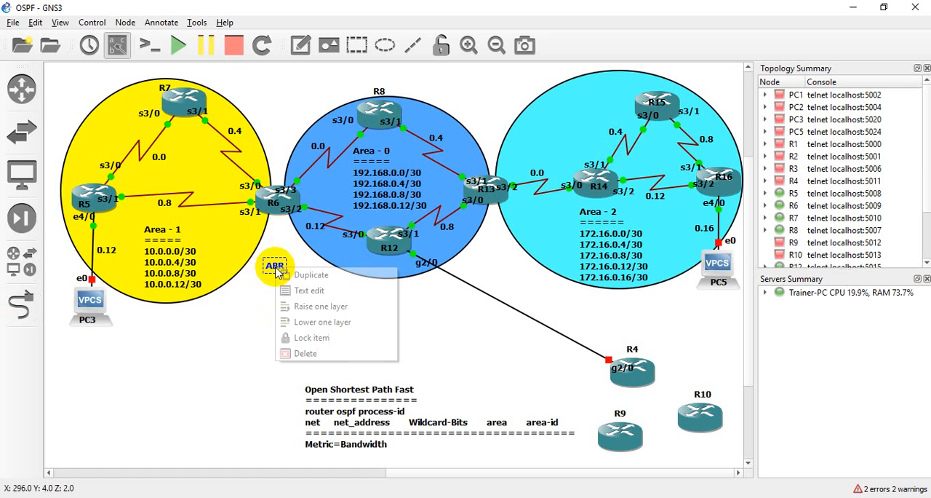
{"action": "left_click", "coordinate": [285, 277]}
{"action": "left_click_drag", "start_coordinate": [277, 273], "coordinate": [495, 221]}
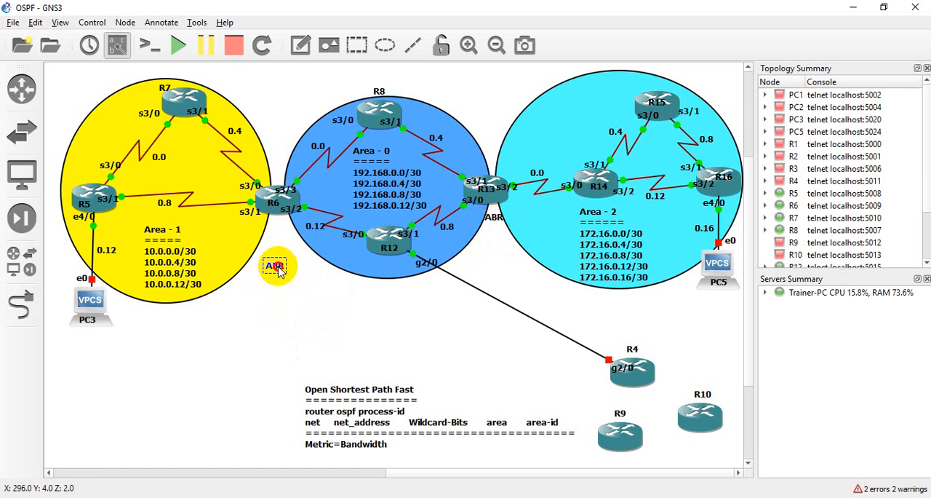
{"action": "left_click_drag", "start_coordinate": [275, 267], "coordinate": [285, 232]}
{"action": "left_click", "coordinate": [299, 289]}
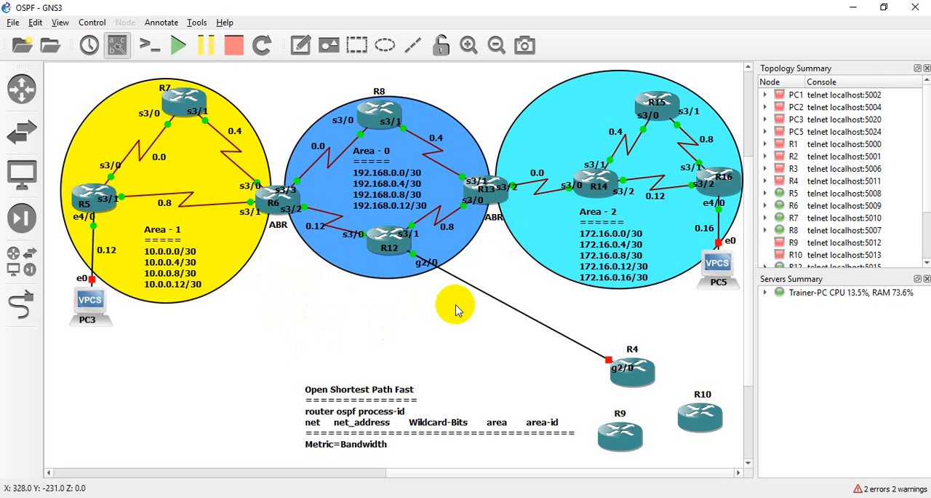
Add a text note reading ASBR and place it directly under router R12 in Area 0
{"action": "left_click", "coordinate": [299, 45]}
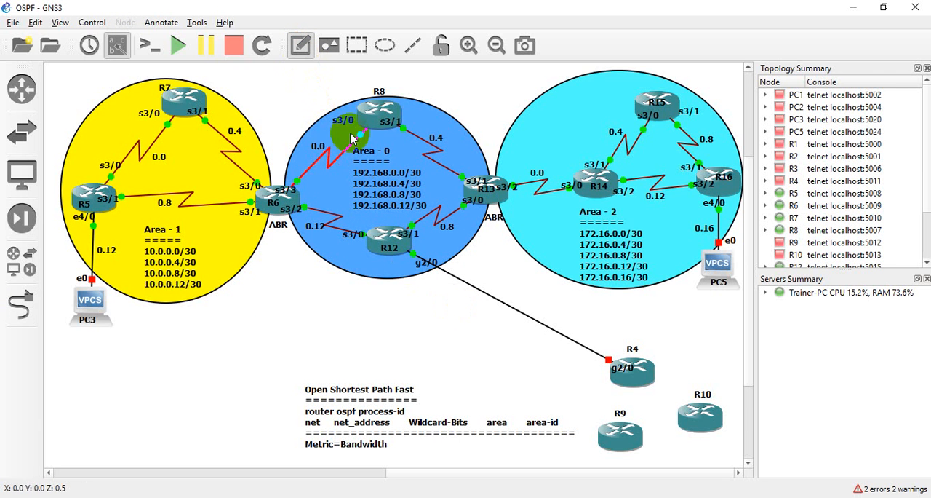
{"action": "left_click", "coordinate": [358, 292]}
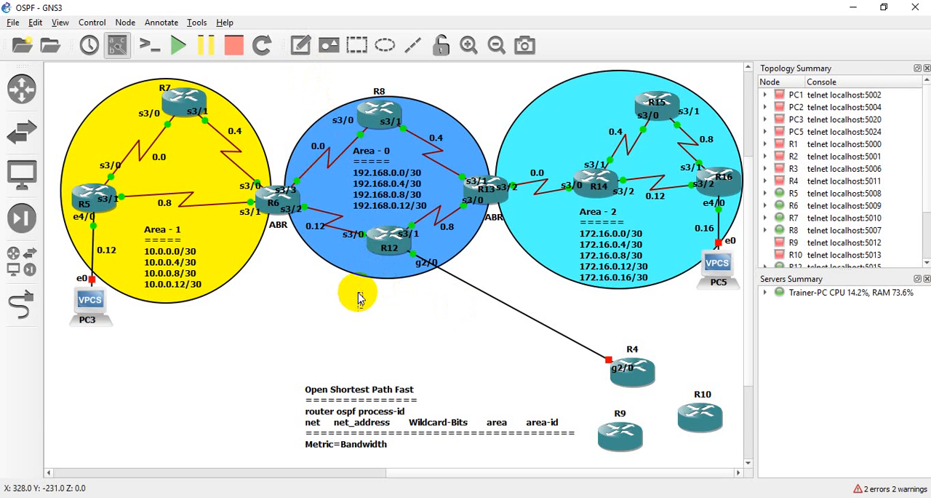
{"action": "type", "text": "ASB"}
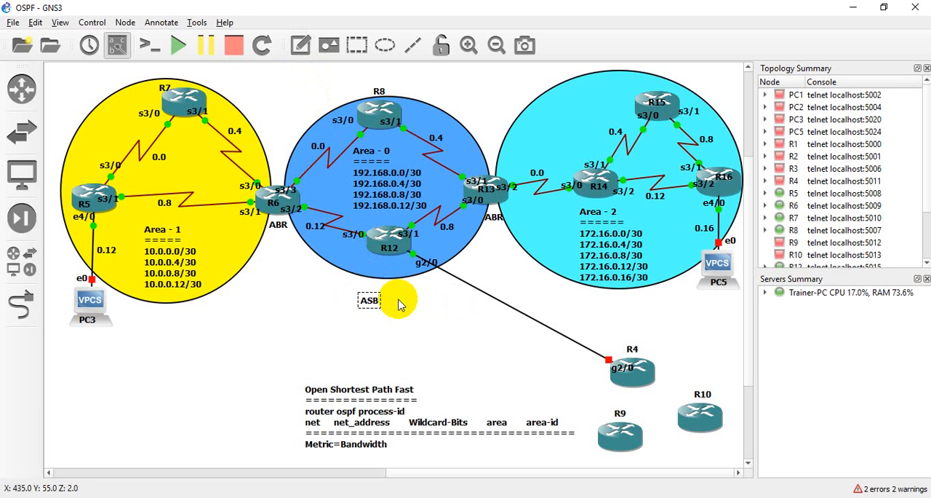
{"action": "type", "text": "R"}
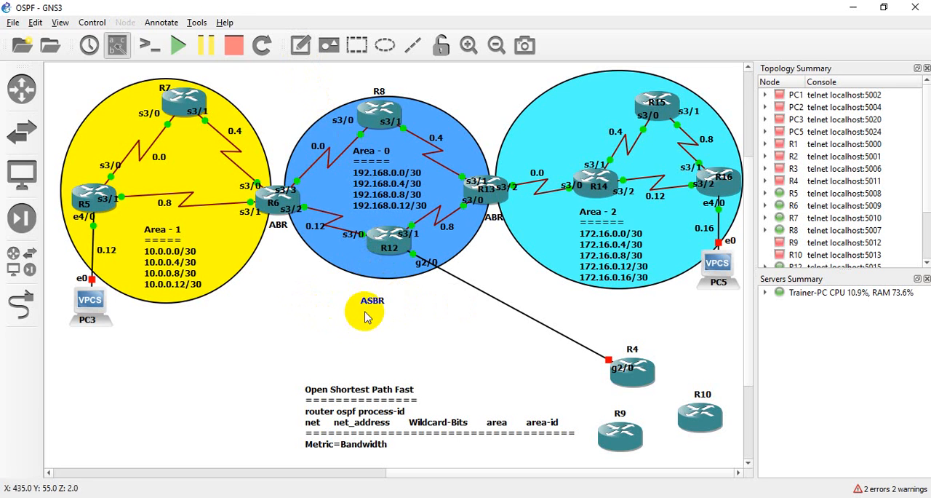
{"action": "left_click_drag", "start_coordinate": [372, 304], "coordinate": [389, 264]}
{"action": "left_click", "coordinate": [406, 303]}
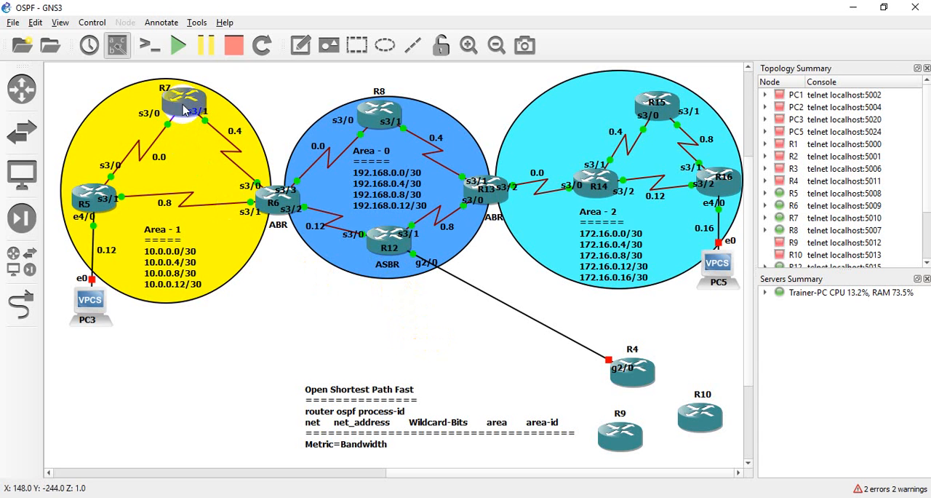
Examine the roles of border router R6, ASBR router R12 and the outside routers R4, R9 and R10
{"action": "mouse_move", "coordinate": [187, 117]}
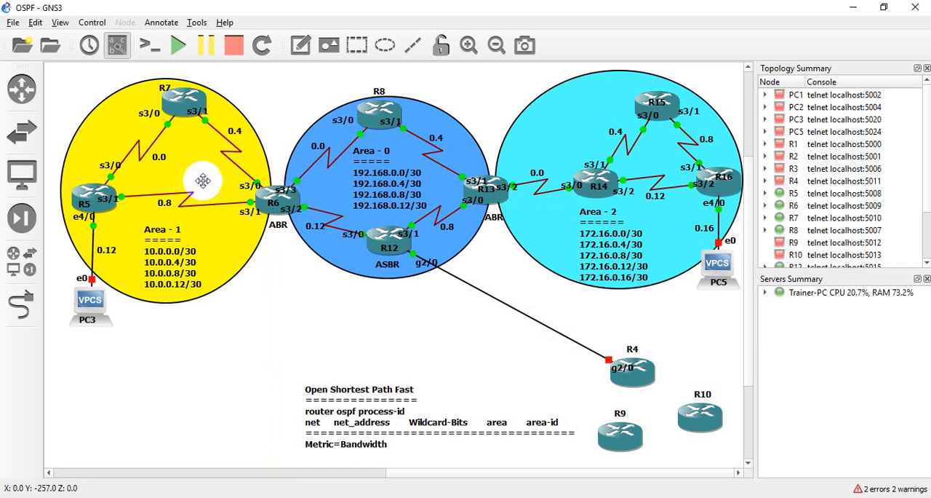
{"action": "mouse_move", "coordinate": [268, 202]}
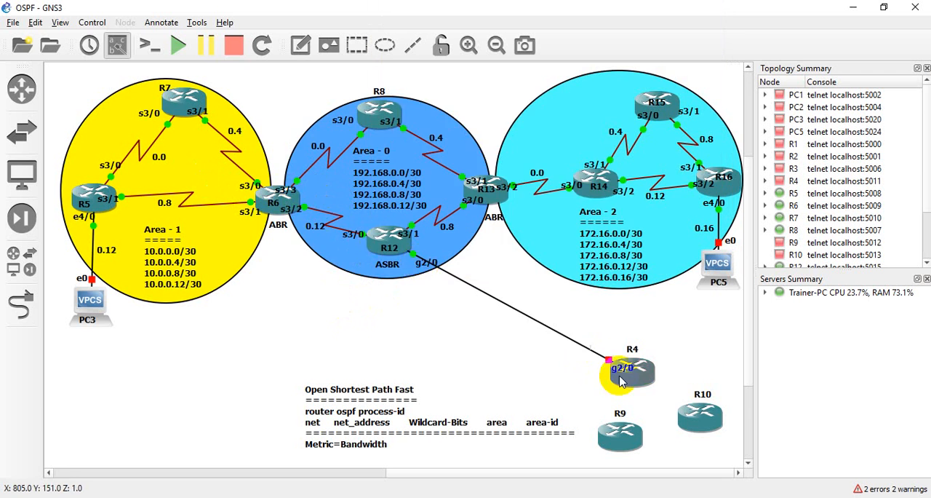
{"action": "left_click_drag", "start_coordinate": [575, 306], "coordinate": [742, 468]}
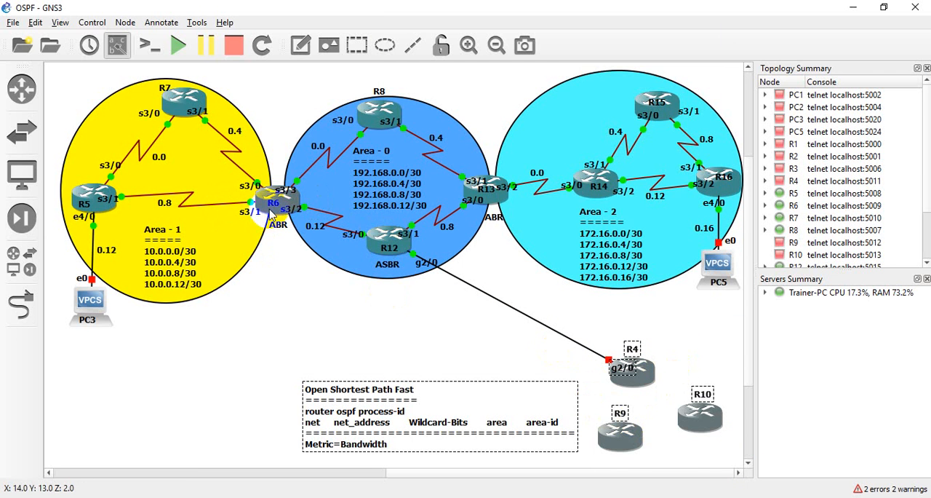
{"action": "mouse_move", "coordinate": [270, 210]}
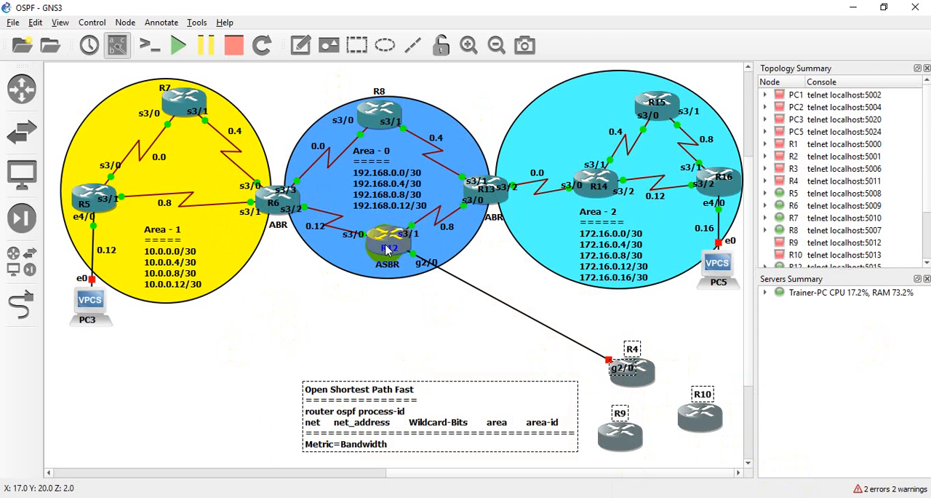
{"action": "mouse_move", "coordinate": [386, 250]}
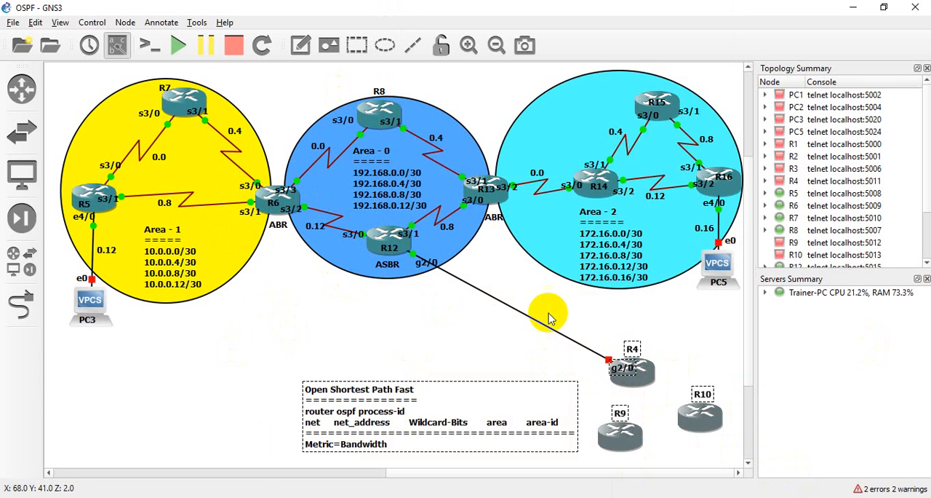
{"action": "mouse_move", "coordinate": [629, 397]}
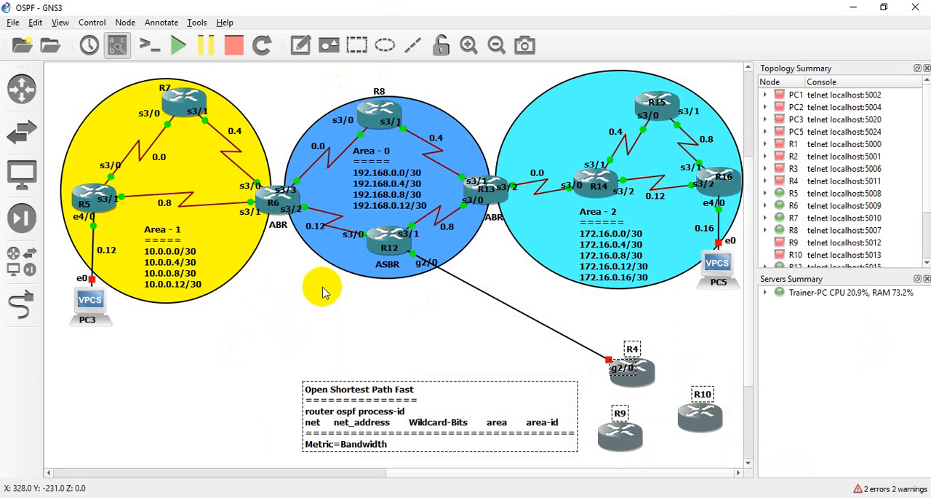
{"action": "left_click", "coordinate": [275, 317]}
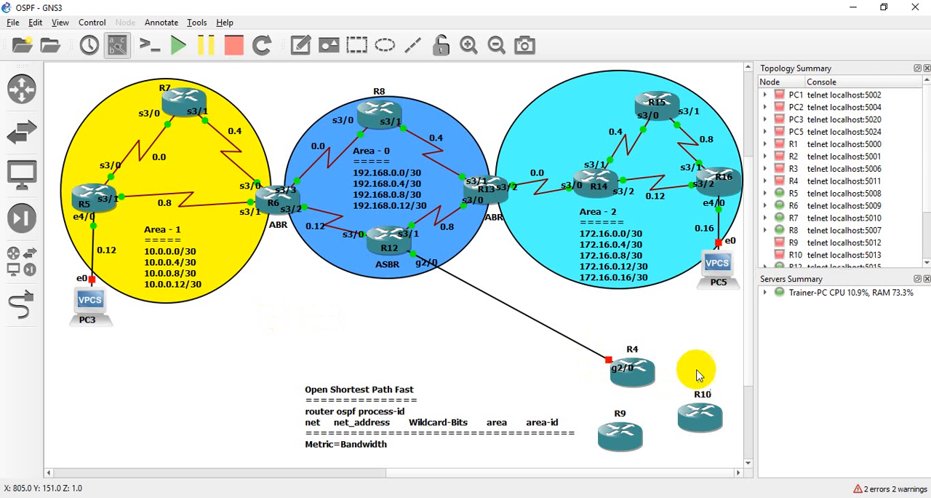
{"action": "mouse_move", "coordinate": [651, 375]}
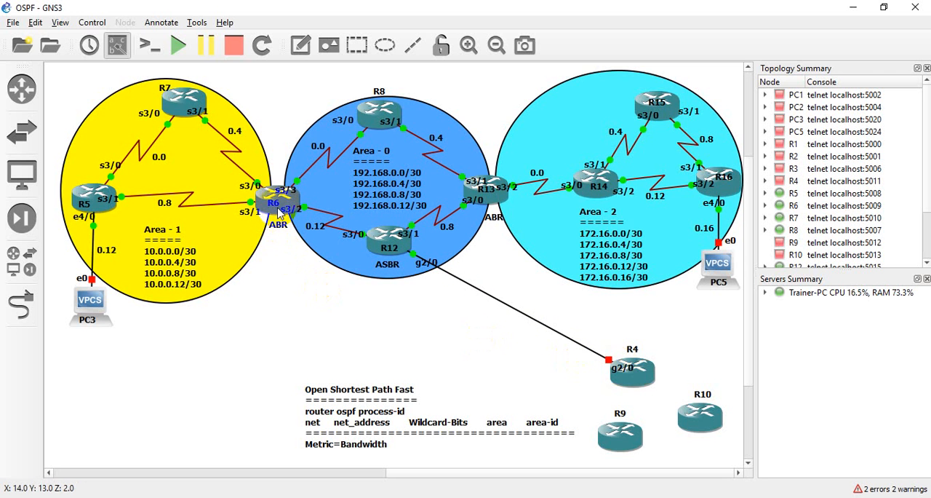
{"action": "mouse_move", "coordinate": [277, 216]}
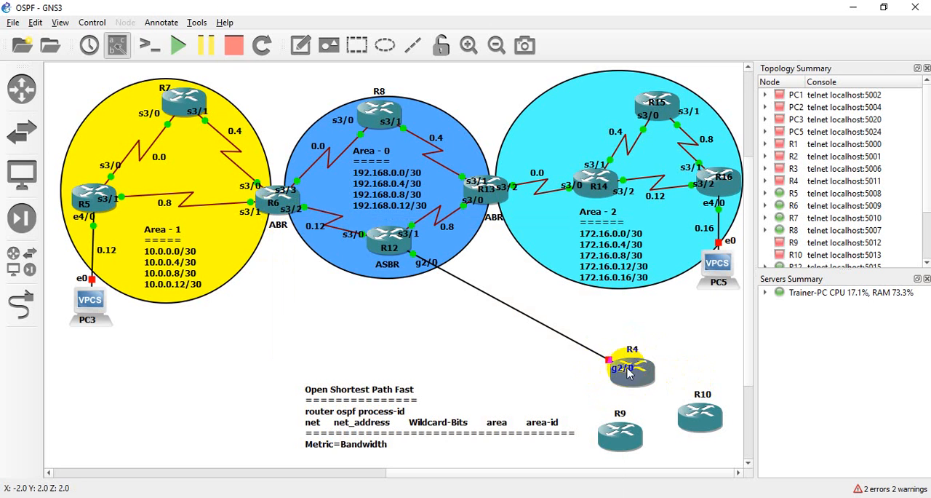
{"action": "mouse_move", "coordinate": [638, 381]}
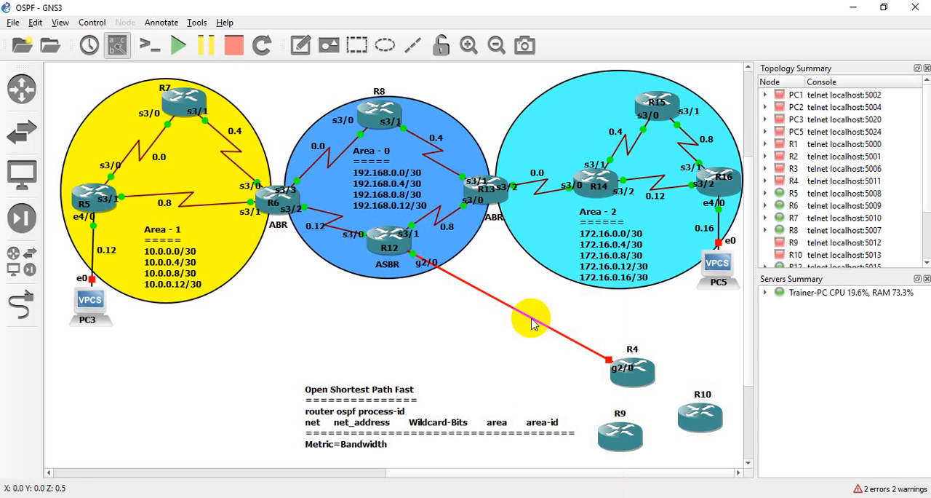
{"action": "left_click", "coordinate": [500, 332]}
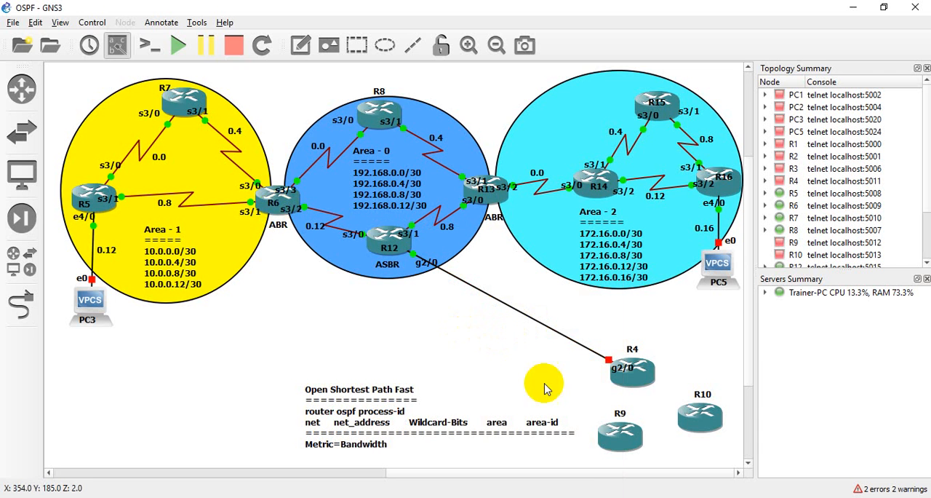
{"action": "left_click", "coordinate": [158, 164]}
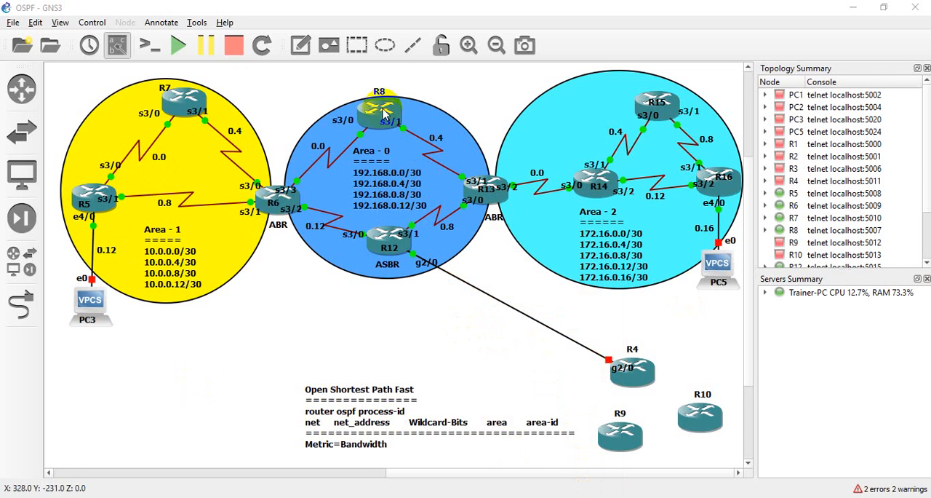